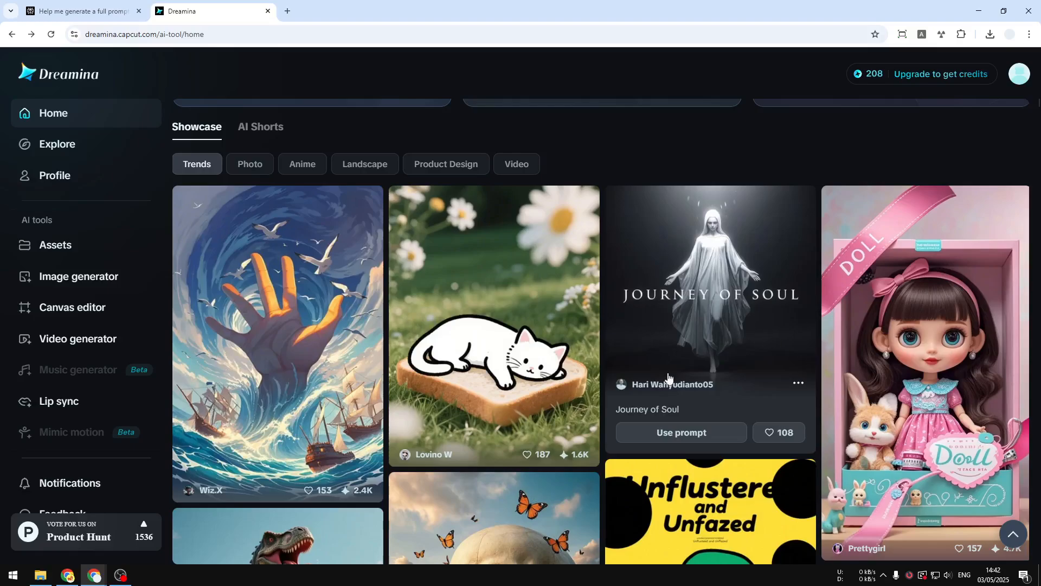
Open the image generator from the Dreamina home page and view the first "ADVENTURE AWAITS" poster at full size.
{"action": "scroll", "coordinate": [822, 363], "scroll_direction": "down", "scroll_amount": 1}
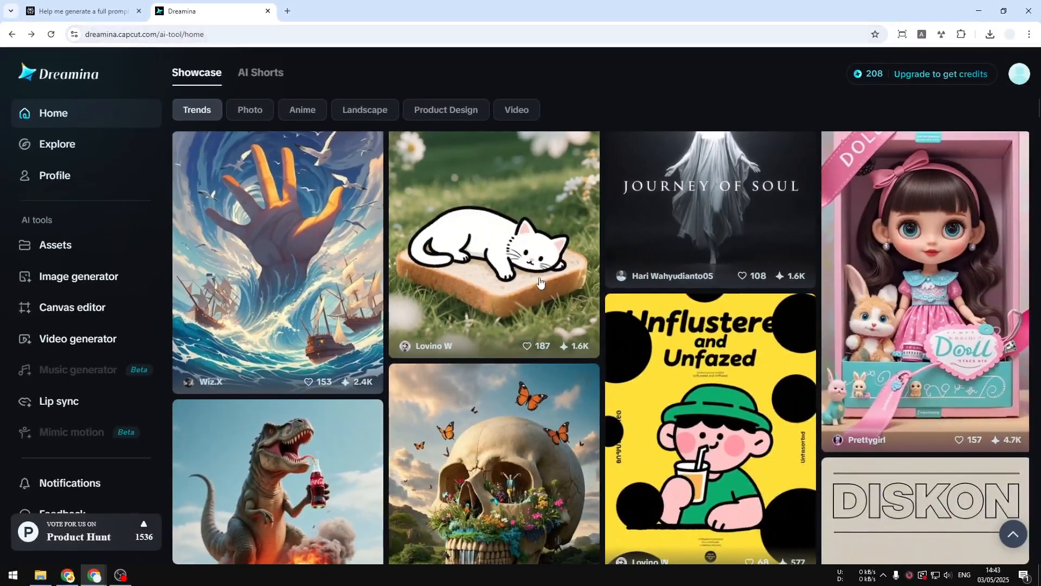
{"action": "scroll", "coordinate": [539, 282], "scroll_direction": "down", "scroll_amount": 3}
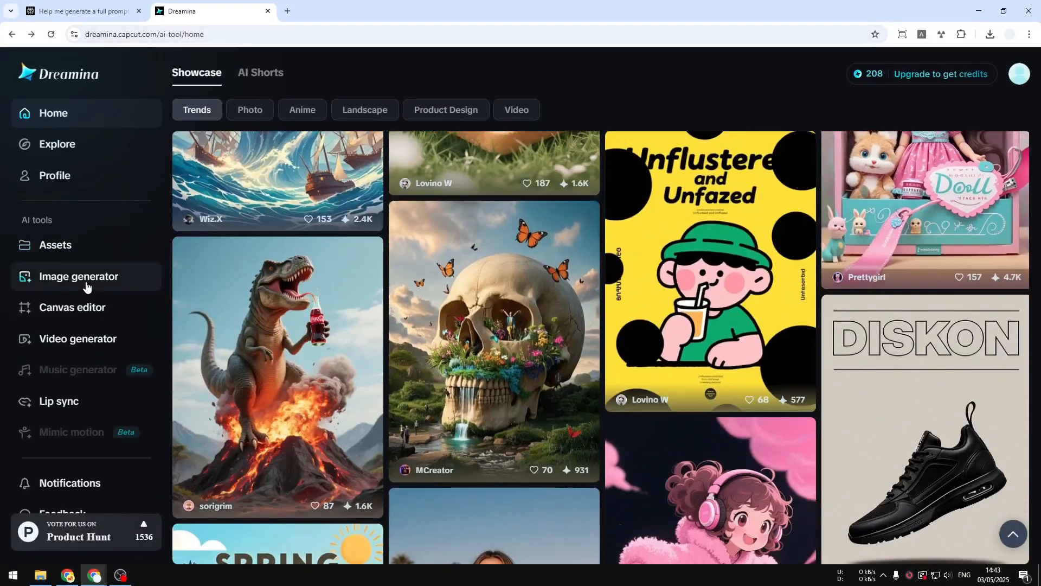
{"action": "left_click", "coordinate": [87, 286]}
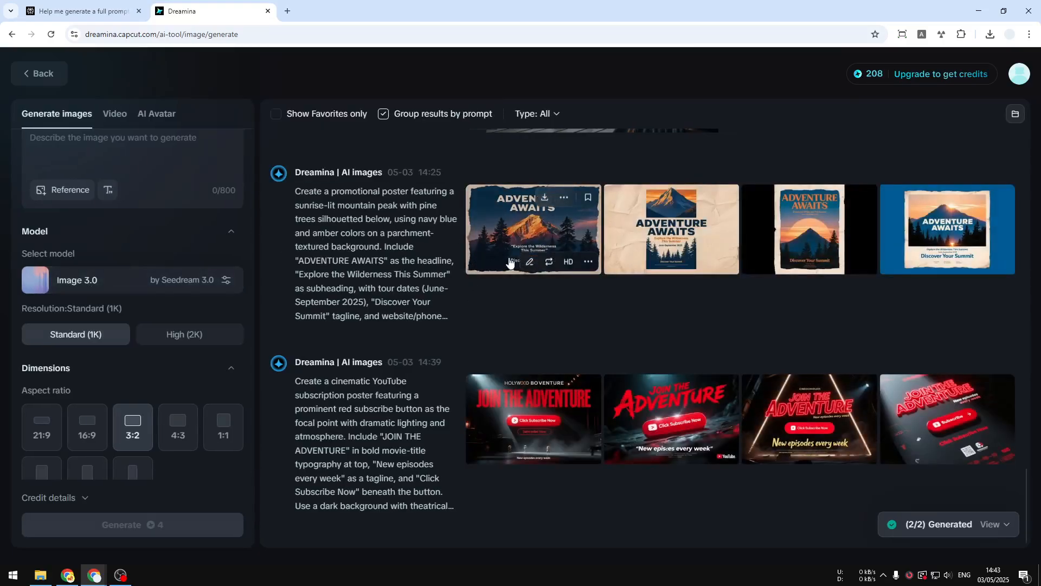
{"action": "left_click", "coordinate": [525, 222]}
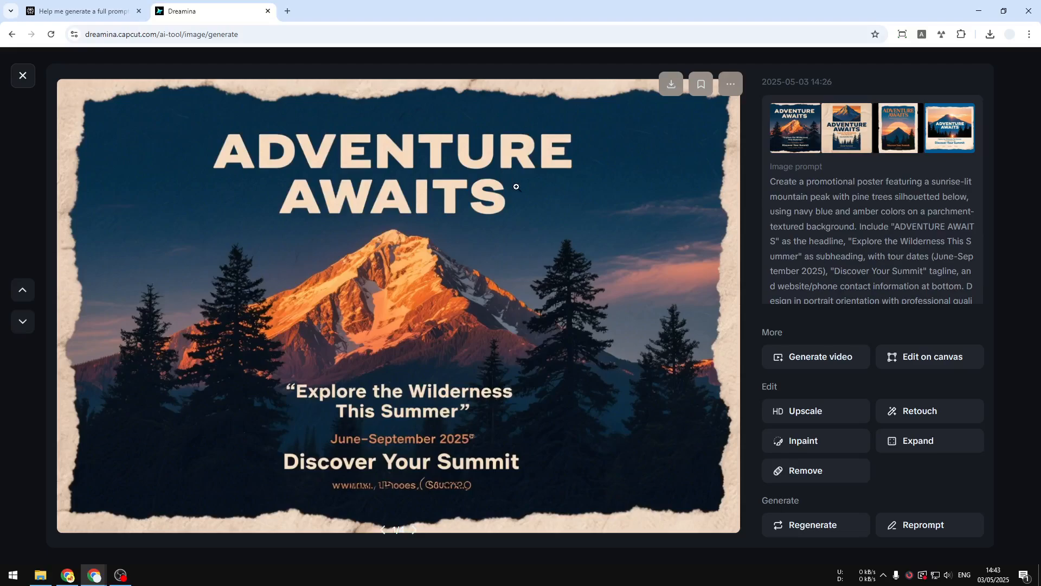
{"action": "left_click", "coordinate": [25, 77]}
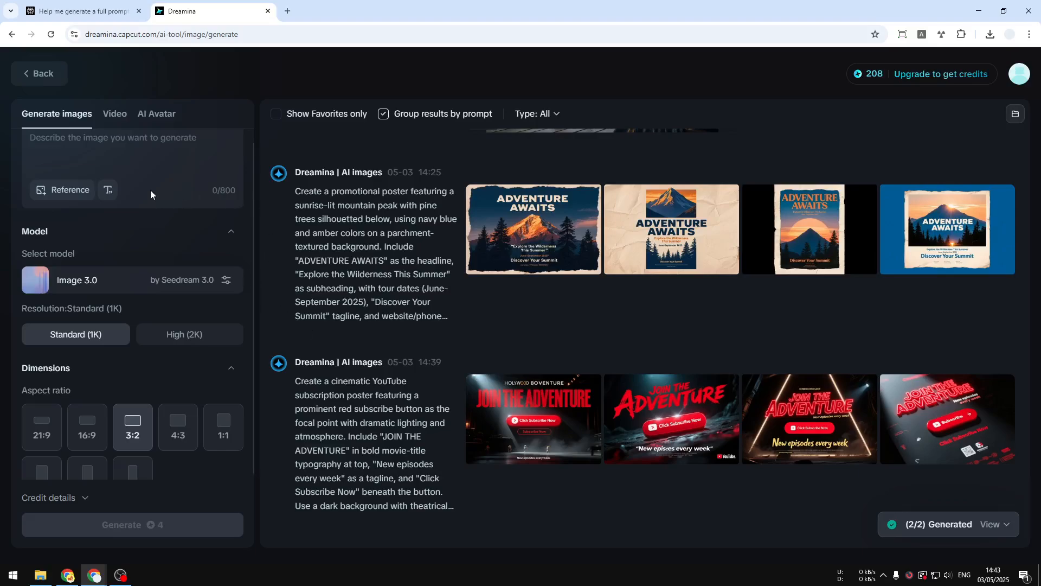
Enter the image prompt: A picture of a billboard that says "Subscribe".
{"action": "scroll", "coordinate": [110, 152], "scroll_direction": "up", "scroll_amount": 1}
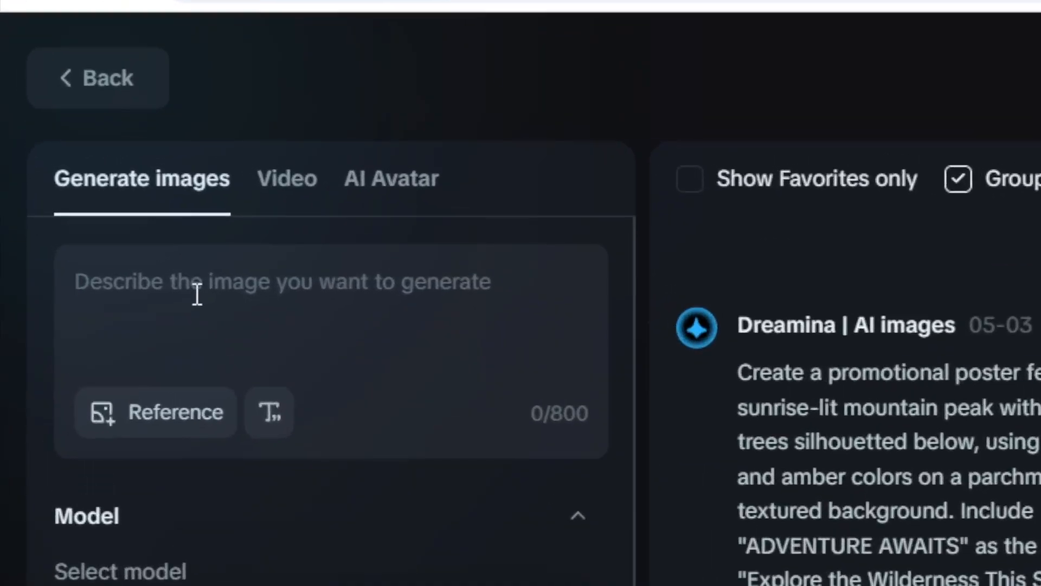
{"action": "left_click", "coordinate": [197, 294]}
{"action": "type", "text": "A picture of"}
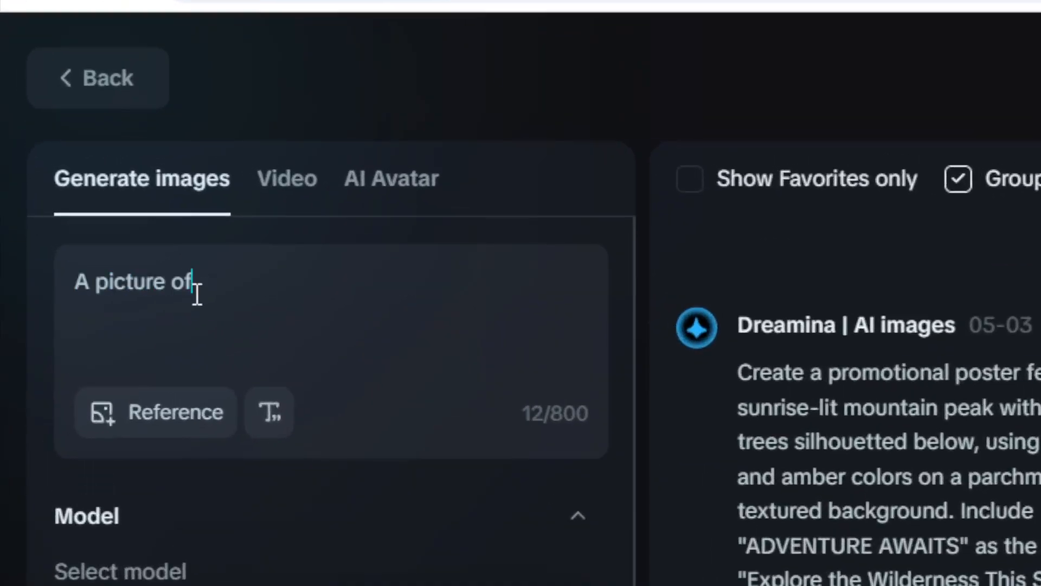
{"action": "type", "text": " a bill"}
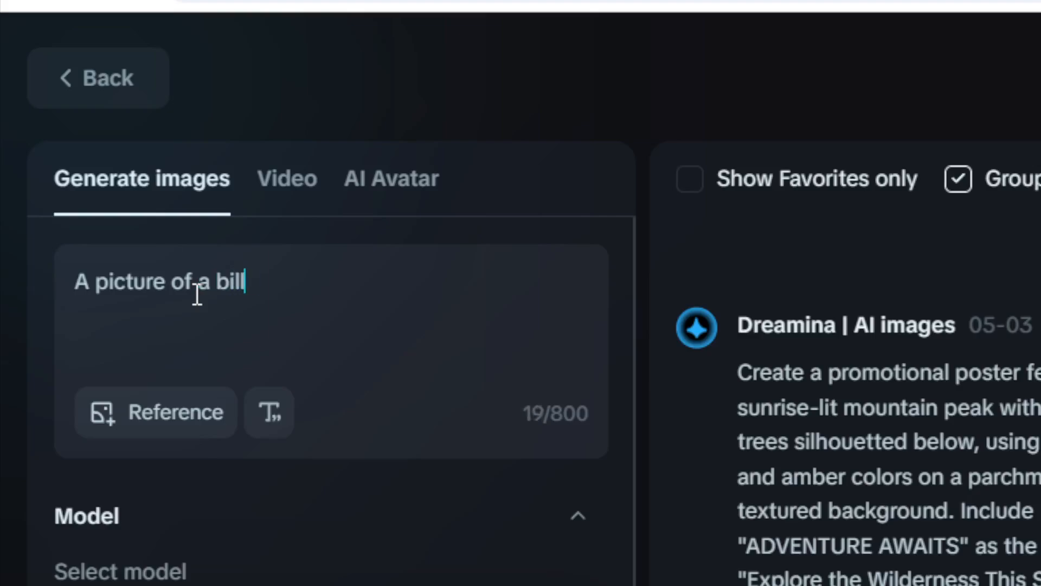
{"action": "type", "text": "board that says \"Su"}
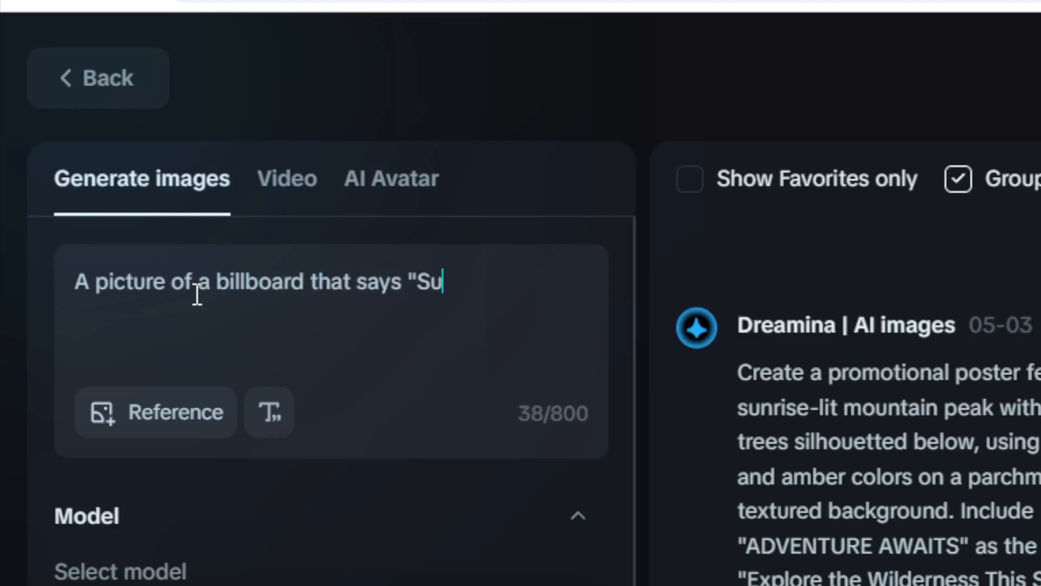
{"action": "type", "text": "bscribe\""}
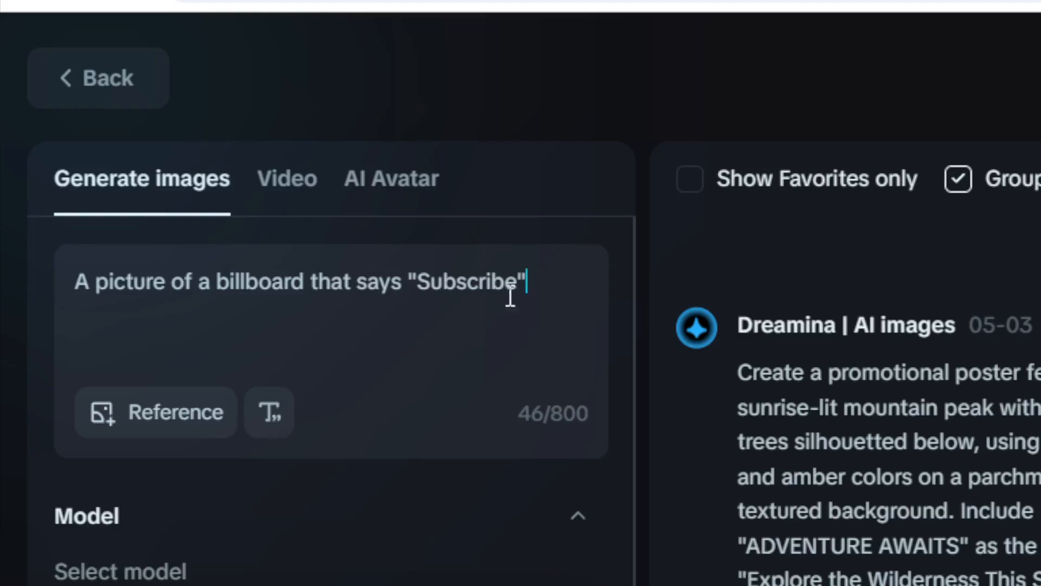
Try the draw-text-on-image option after the quoted word "Subscribe" and remove the extra quotation marks from the prompt.
{"action": "left_click_drag", "start_coordinate": [541, 278], "coordinate": [409, 266]}
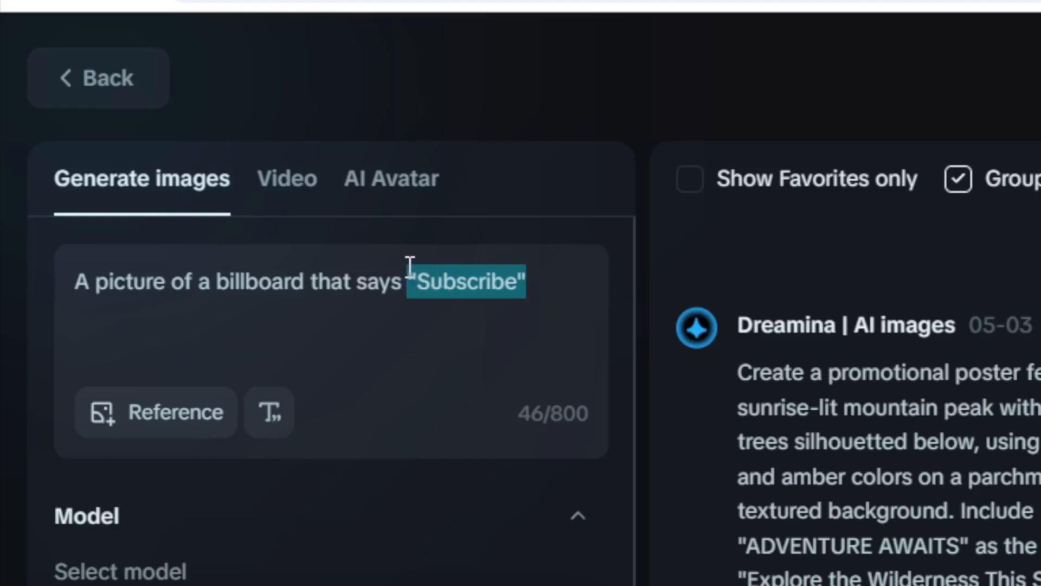
{"action": "left_click", "coordinate": [554, 269]}
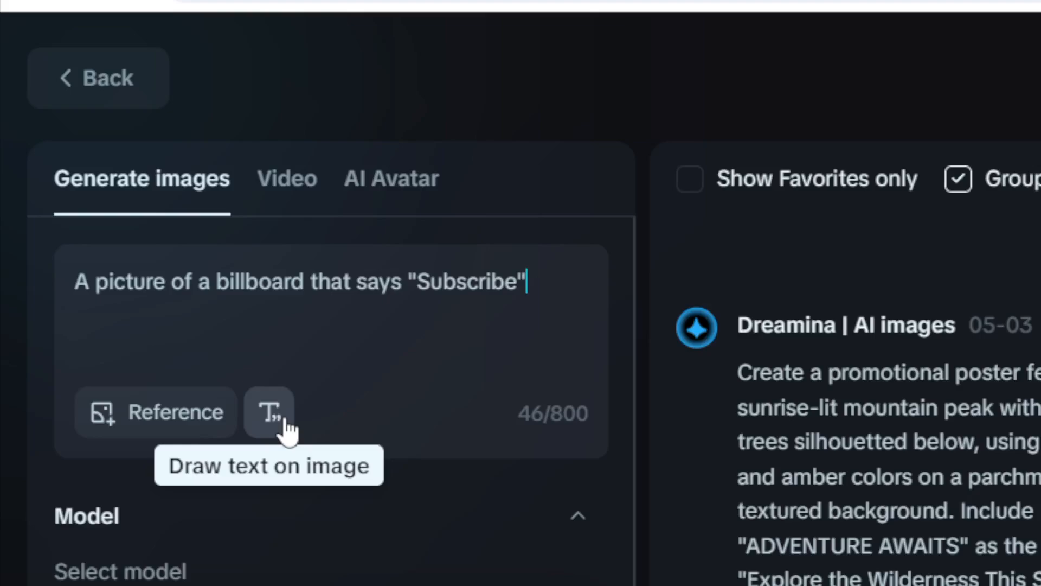
{"action": "left_click", "coordinate": [285, 426]}
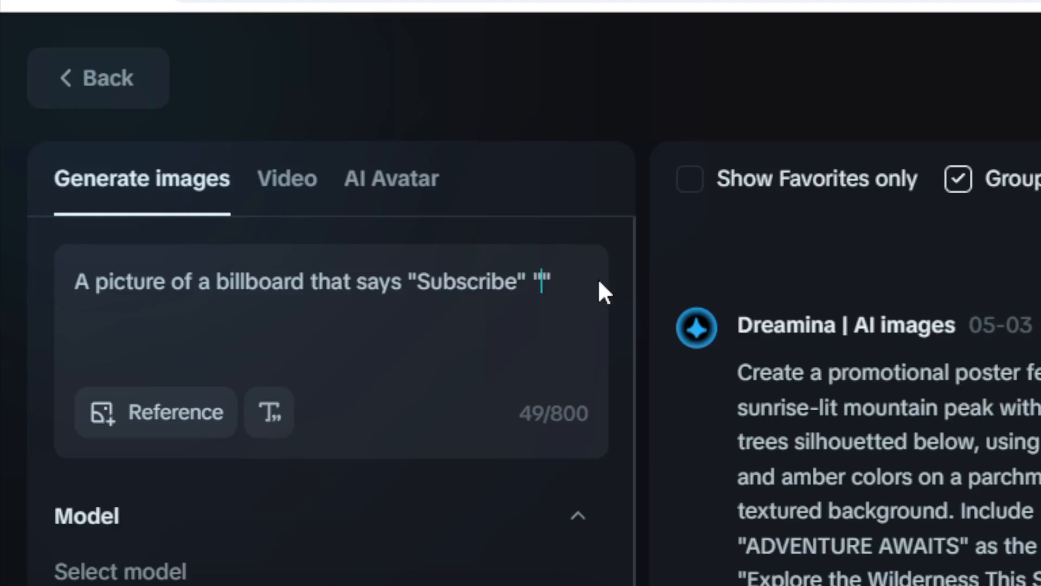
{"action": "key", "text": "ctrl+z"}
{"action": "key", "text": "BackSpace"}
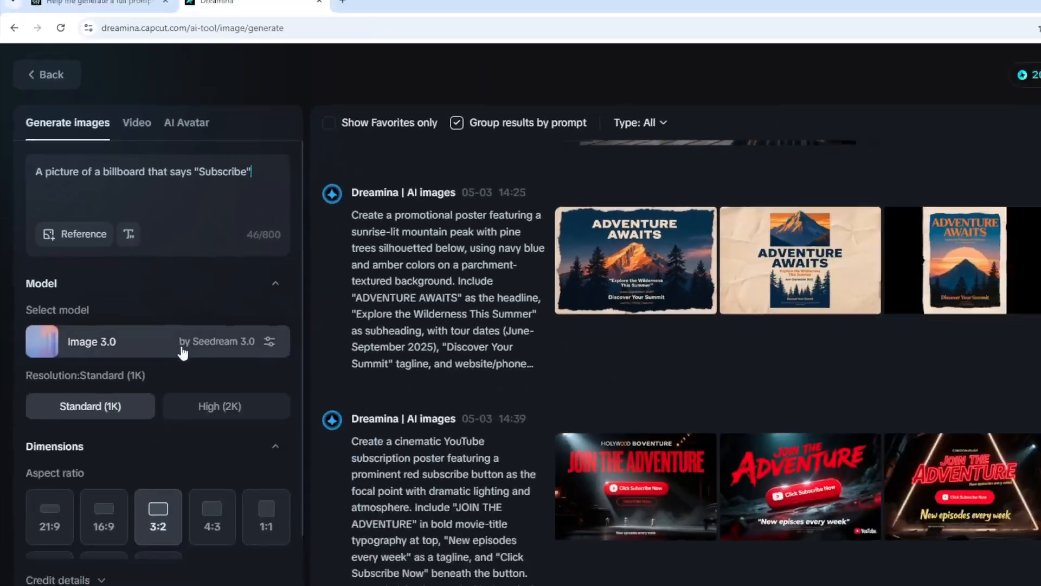
Review the available image models, and try the High (2K) resolution before returning to Standard (1K).
{"action": "left_click", "coordinate": [148, 301]}
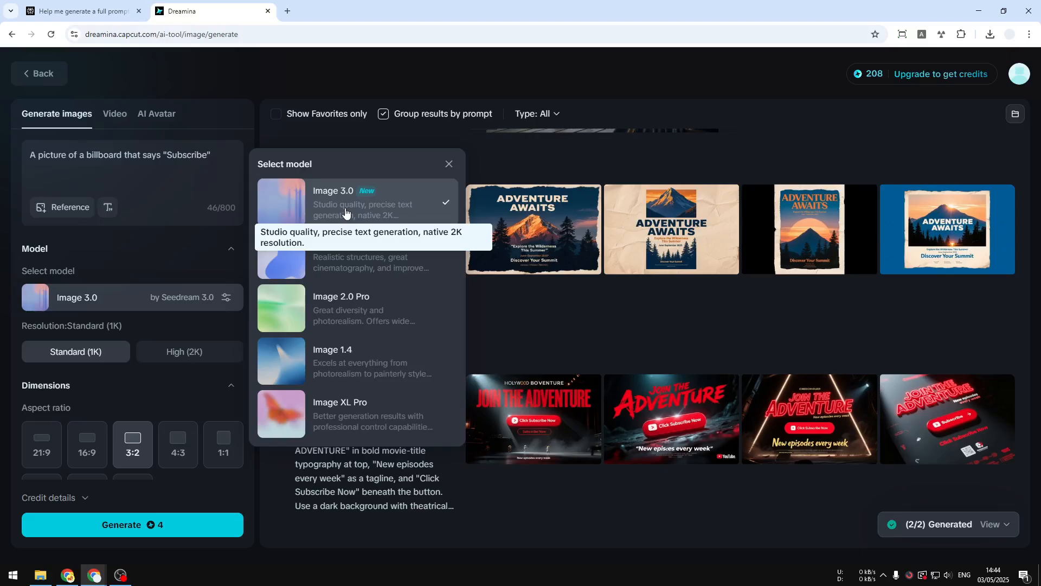
{"action": "left_click", "coordinate": [174, 307]}
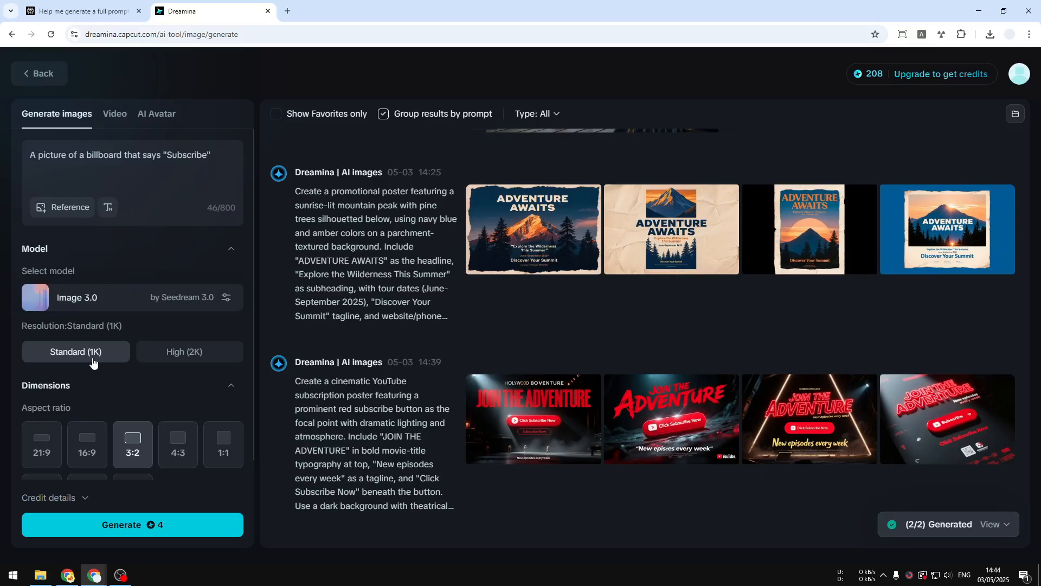
{"action": "left_click", "coordinate": [192, 357]}
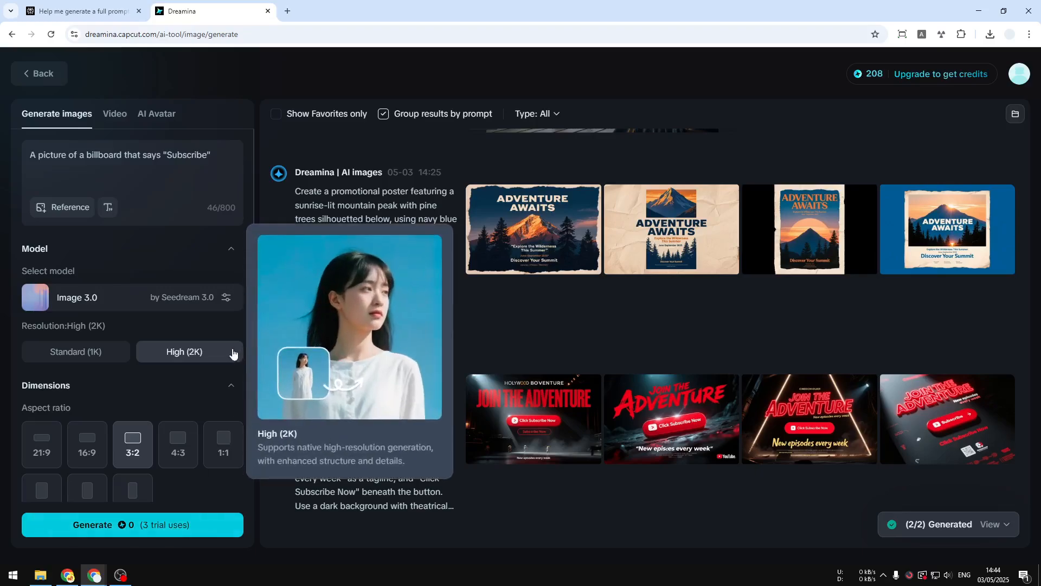
{"action": "left_click", "coordinate": [82, 352]}
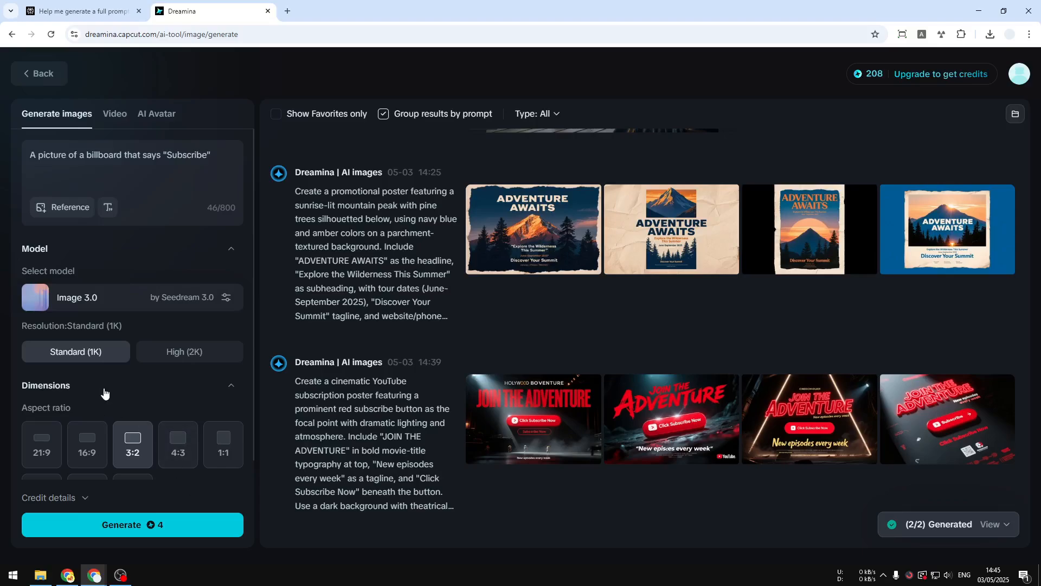
Generate the billboard images with the Image 3.0 model, Standard (1K) resolution and 3:2 aspect ratio.
{"action": "scroll", "coordinate": [115, 366], "scroll_direction": "down", "scroll_amount": 1}
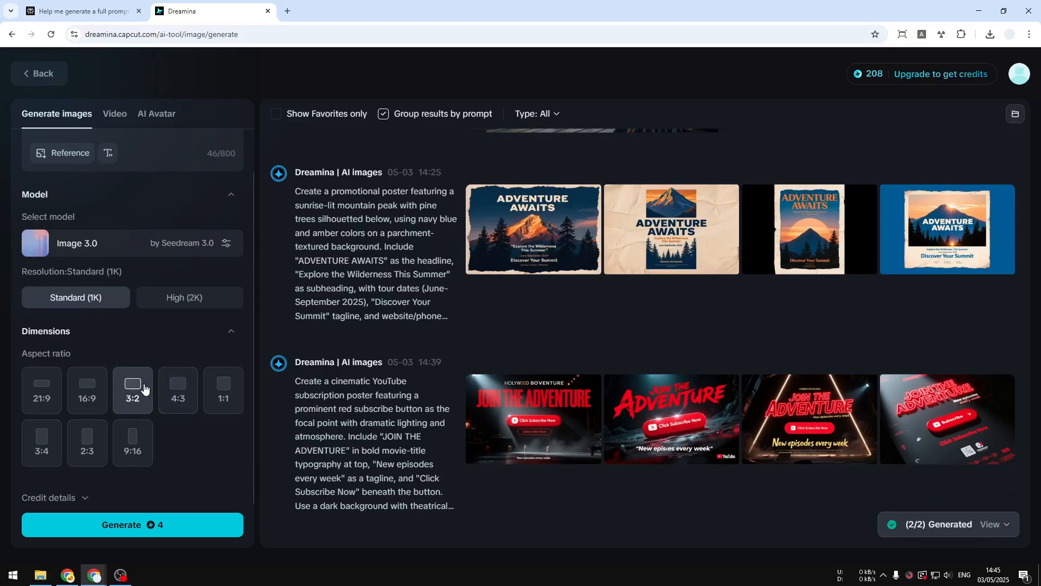
{"action": "scroll", "coordinate": [135, 304], "scroll_direction": "up", "scroll_amount": 1}
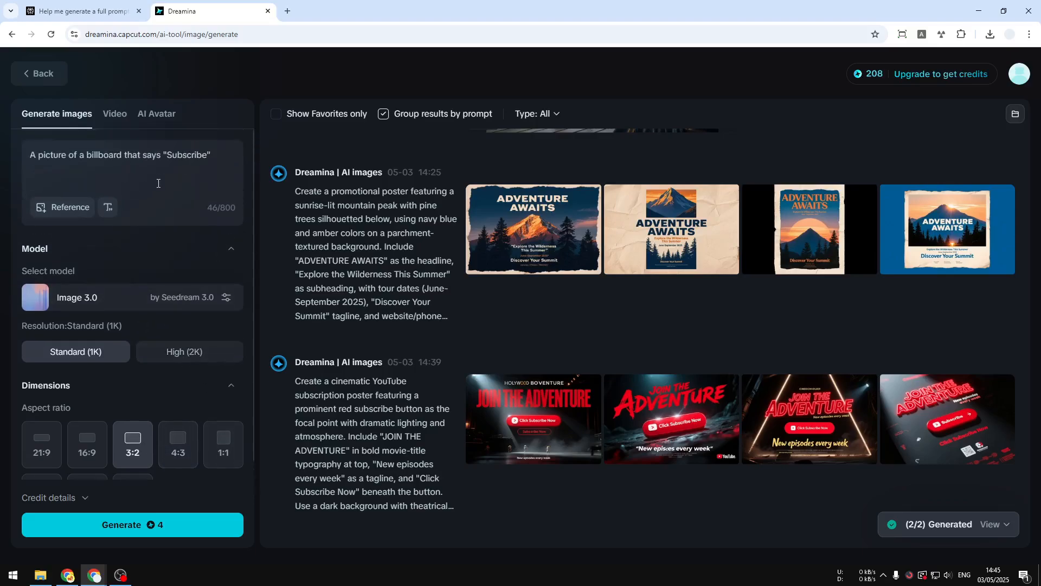
{"action": "scroll", "coordinate": [152, 369], "scroll_direction": "down", "scroll_amount": 2}
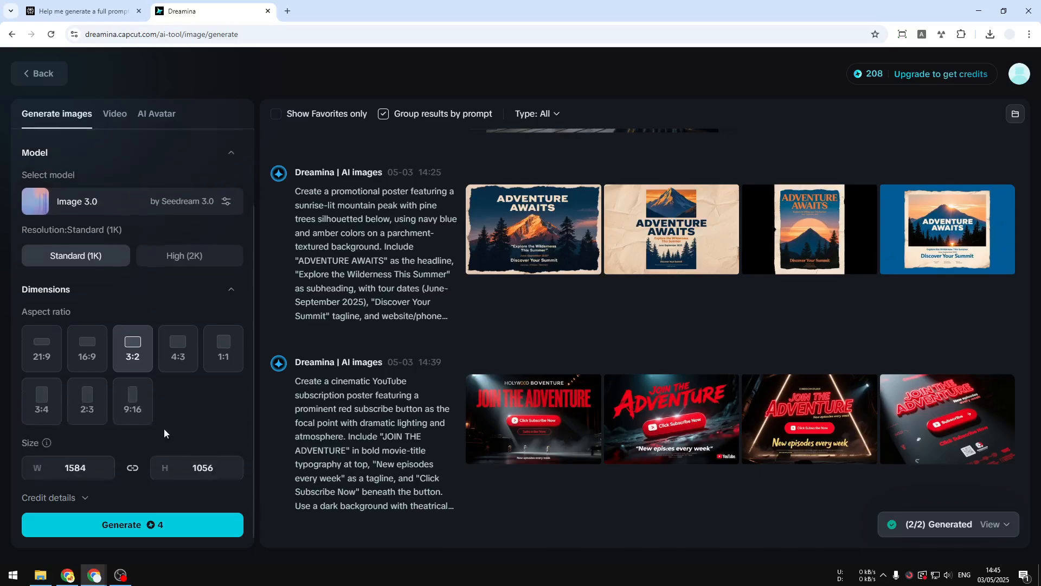
{"action": "left_click", "coordinate": [174, 535]}
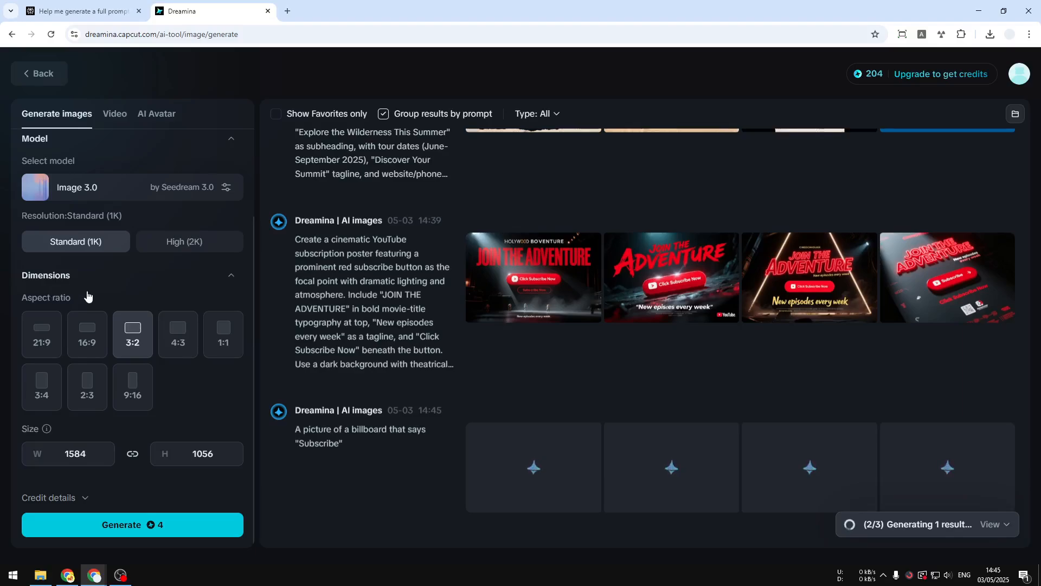
Examine the generated "Subscribe" billboard images one by one at full size, and return to the results.
{"action": "scroll", "coordinate": [217, 285], "scroll_direction": "up", "scroll_amount": 2}
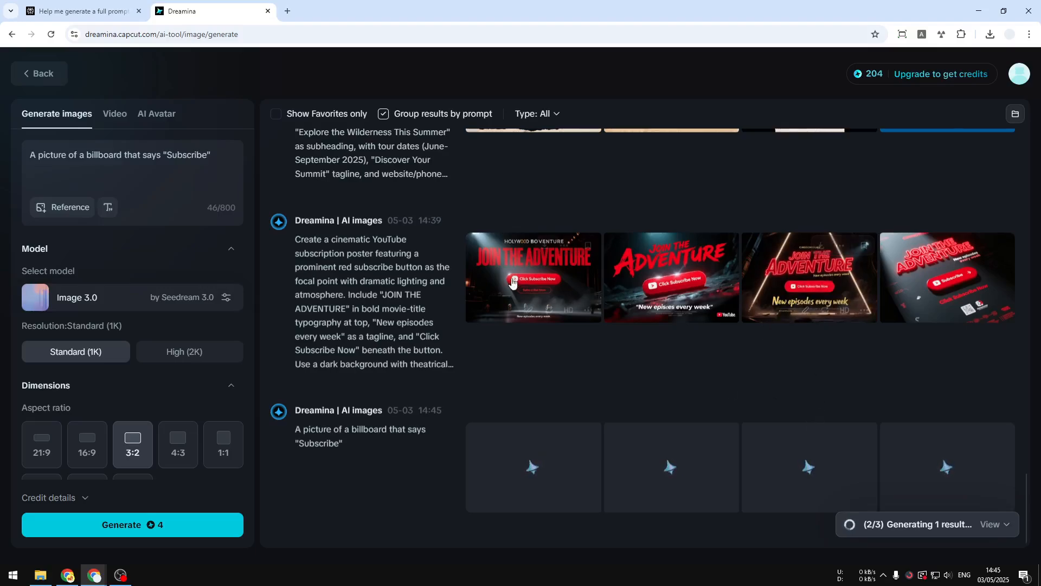
{"action": "scroll", "coordinate": [858, 276], "scroll_direction": "up", "scroll_amount": 3}
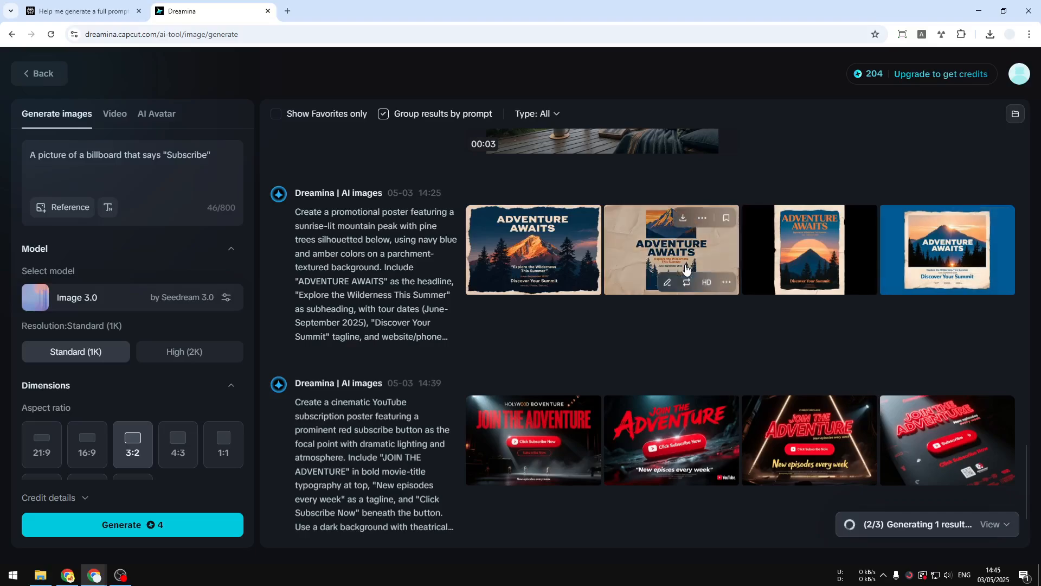
{"action": "scroll", "coordinate": [813, 319], "scroll_direction": "down", "scroll_amount": 3}
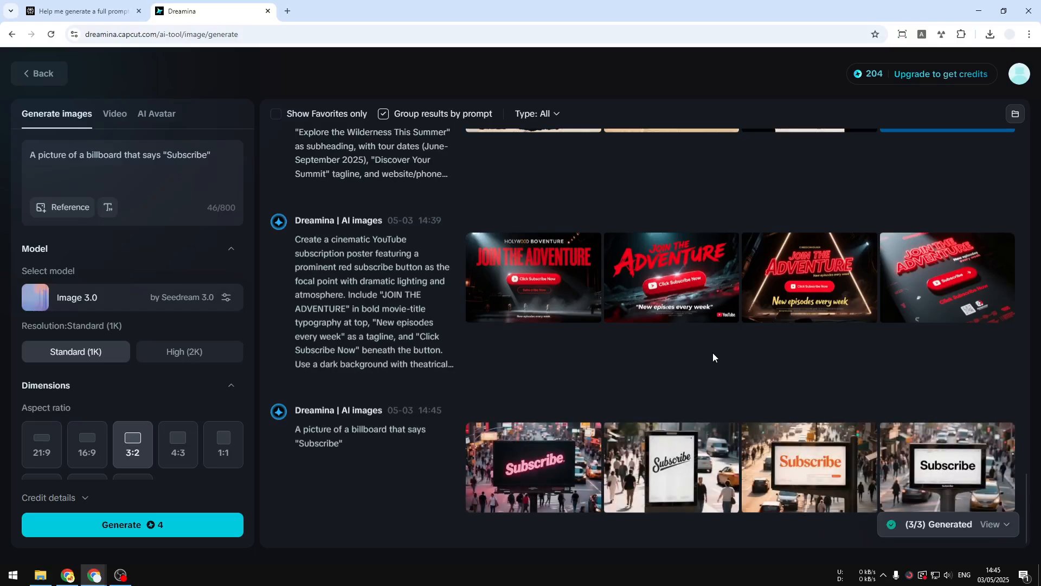
{"action": "left_click", "coordinate": [541, 472]}
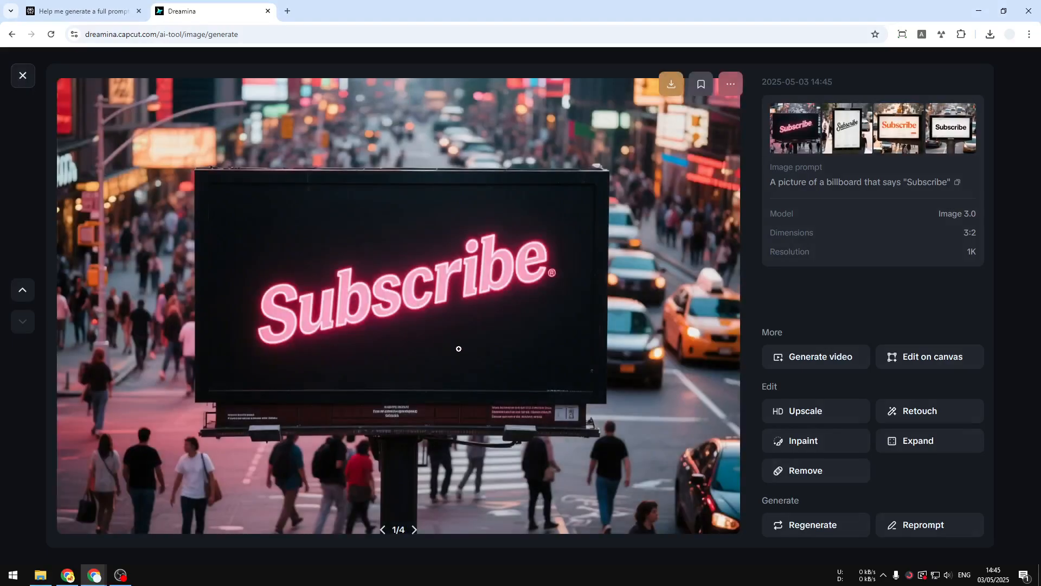
{"action": "left_click", "coordinate": [414, 529]}
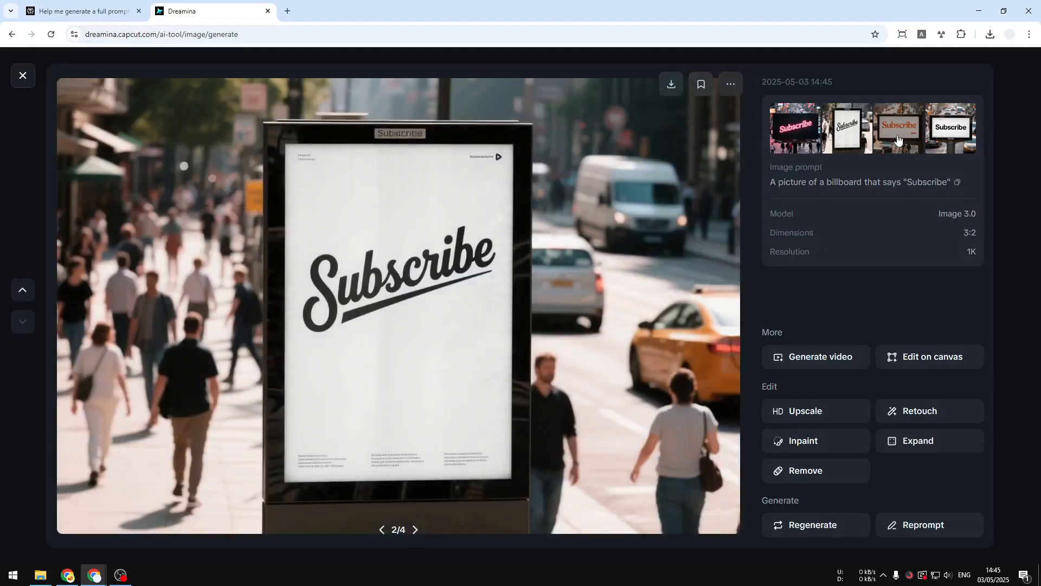
{"action": "left_click", "coordinate": [416, 529]}
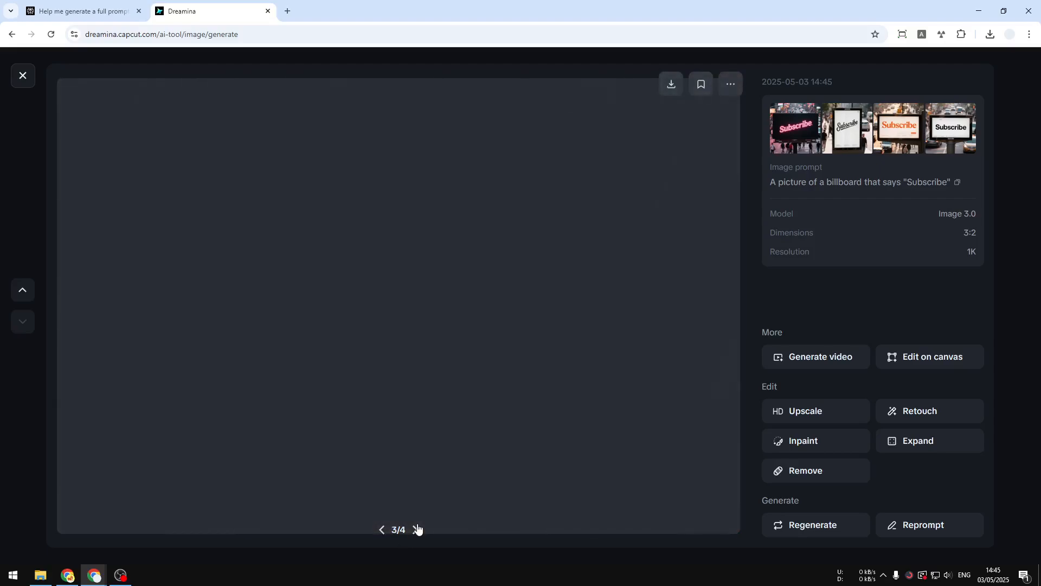
{"action": "left_click", "coordinate": [957, 130]}
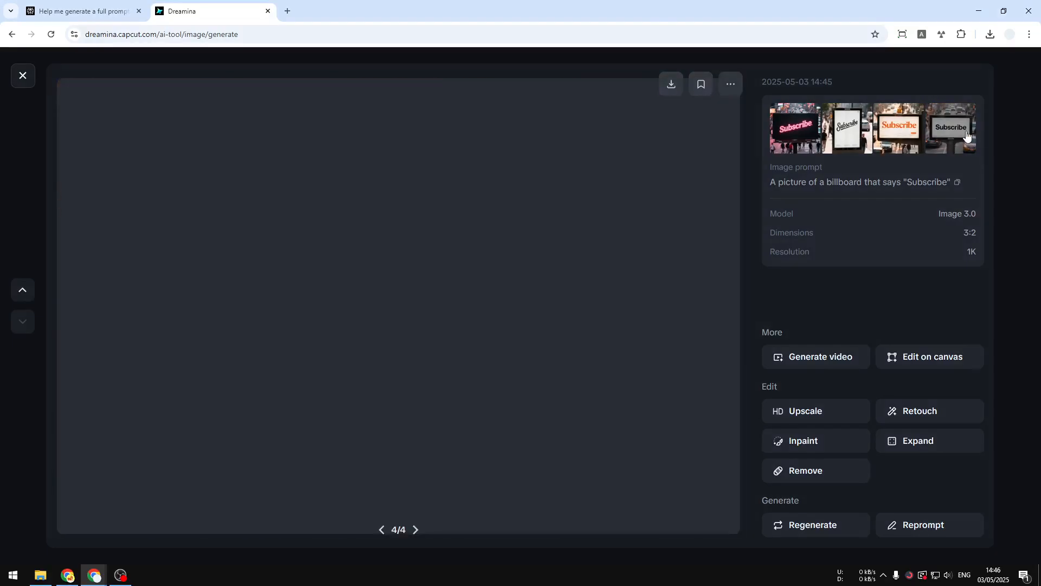
{"action": "left_click", "coordinate": [922, 139]}
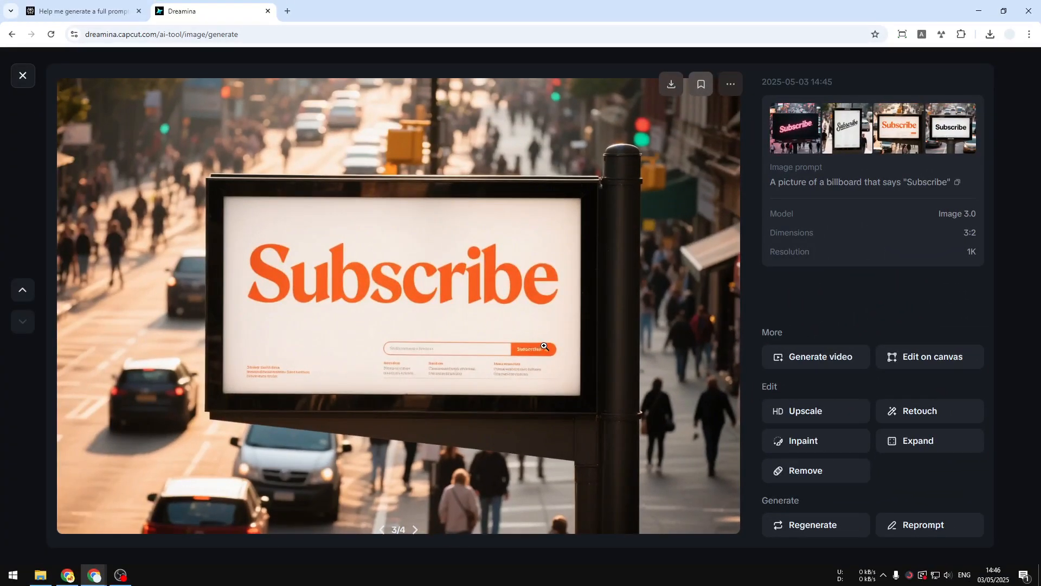
{"action": "left_click", "coordinate": [24, 79]}
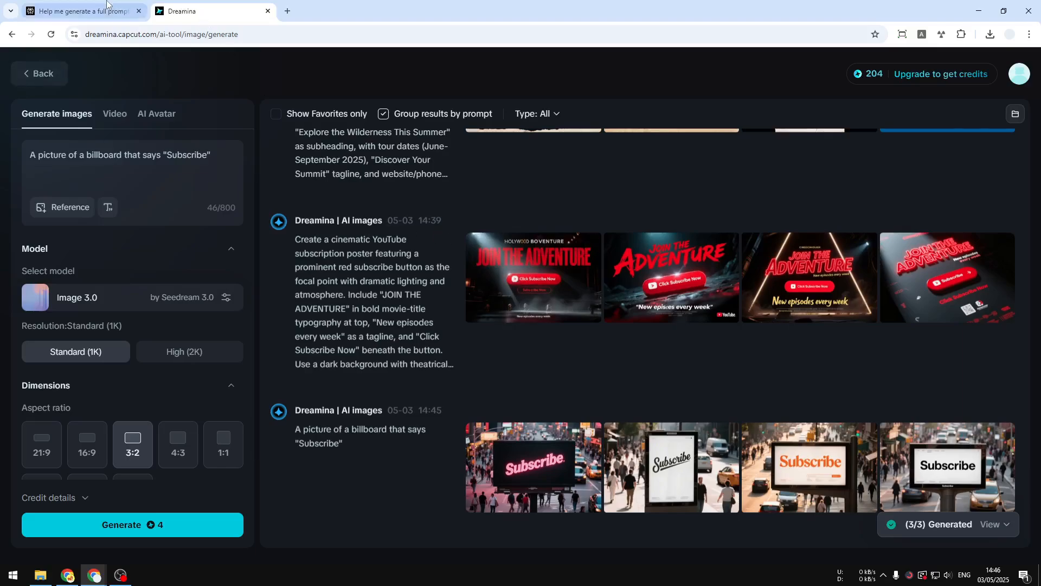
Switch to Perplexity and copy the shortened "AFTERNOON TEA PARTY" poster prompt.
{"action": "left_click", "coordinate": [81, 11]}
{"action": "left_click_drag", "start_coordinate": [562, 292], "coordinate": [279, 227]}
{"action": "right_click", "coordinate": [382, 245]}
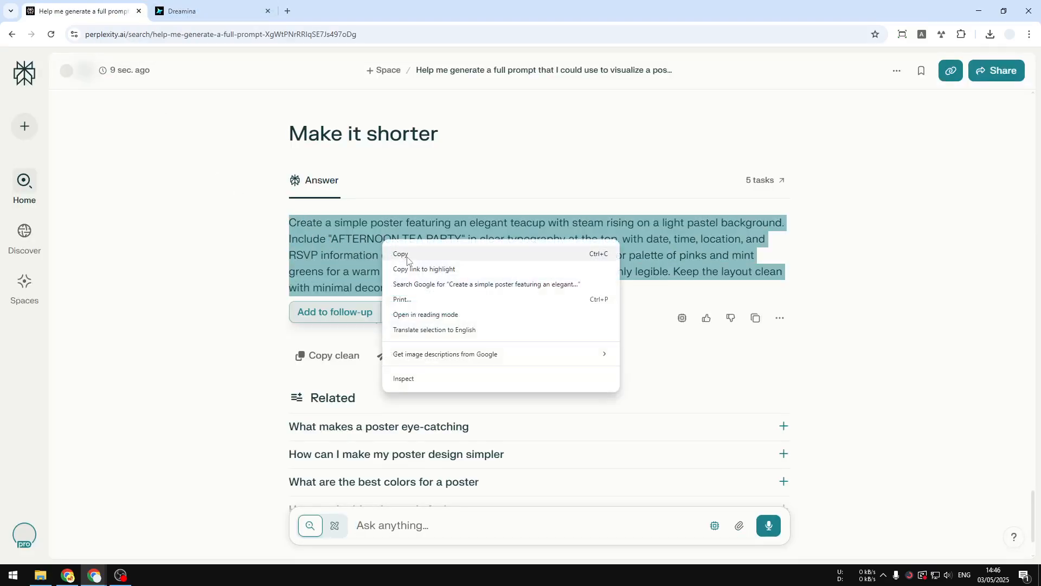
{"action": "left_click", "coordinate": [406, 255]}
Switch to Dreamina and replace the billboard prompt with the copied "AFTERNOON TEA PARTY" poster prompt.
{"action": "left_click", "coordinate": [247, 12]}
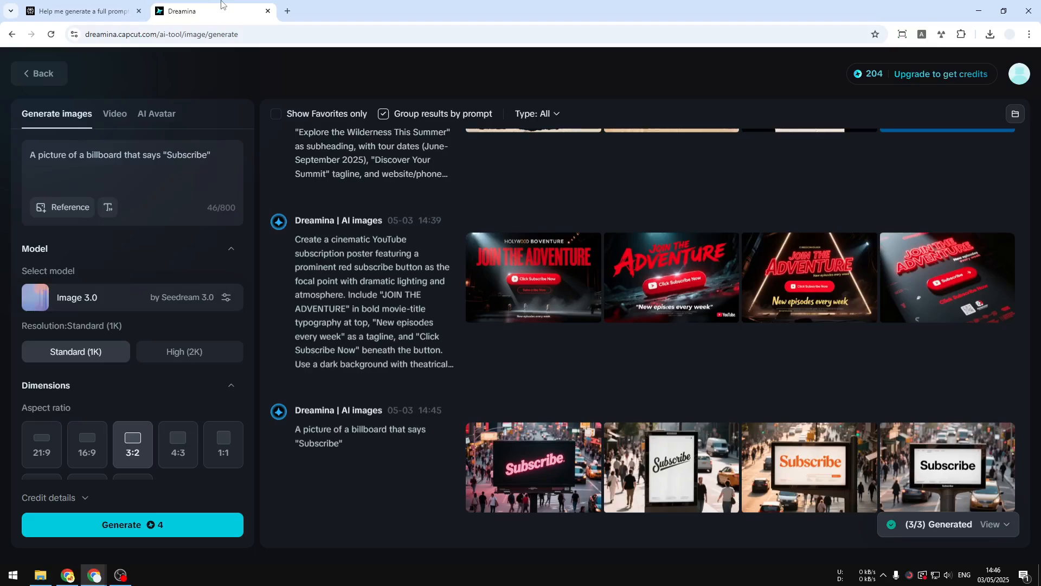
{"action": "triple_click", "coordinate": [194, 156]}
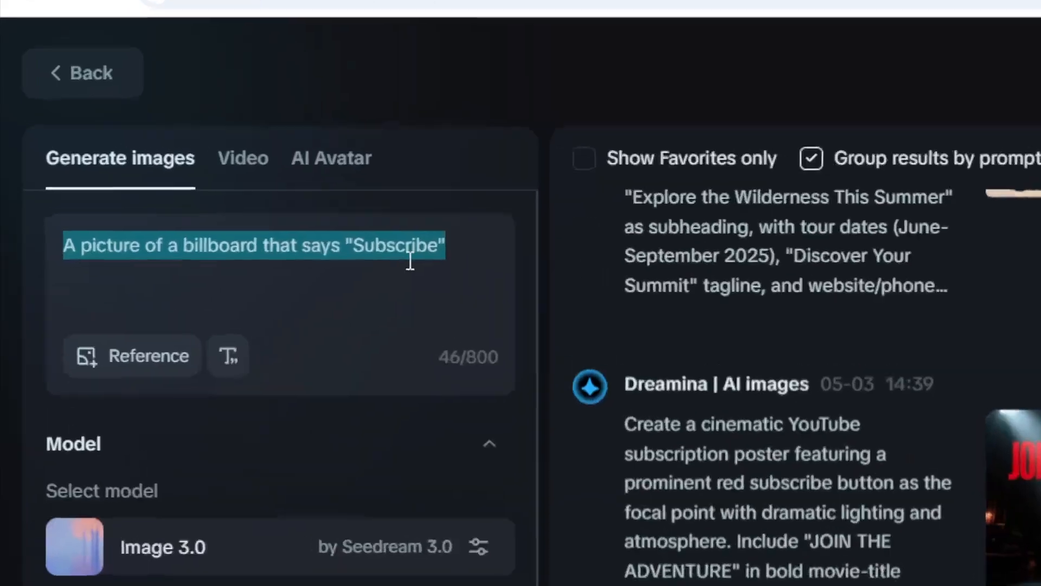
{"action": "key", "text": "BackSpace"}
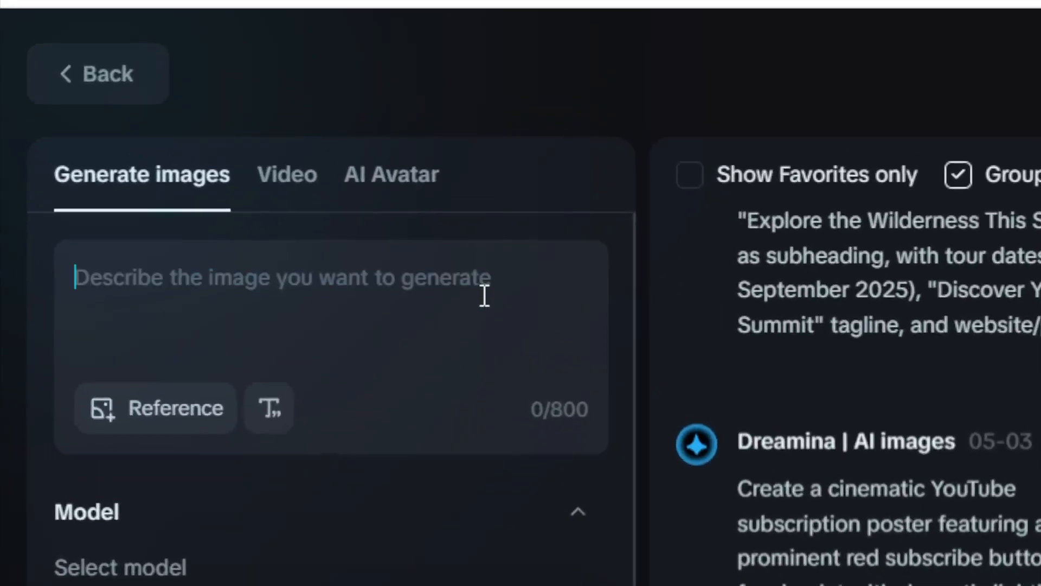
{"action": "right_click", "coordinate": [453, 307]}
{"action": "left_click", "coordinate": [507, 579]}
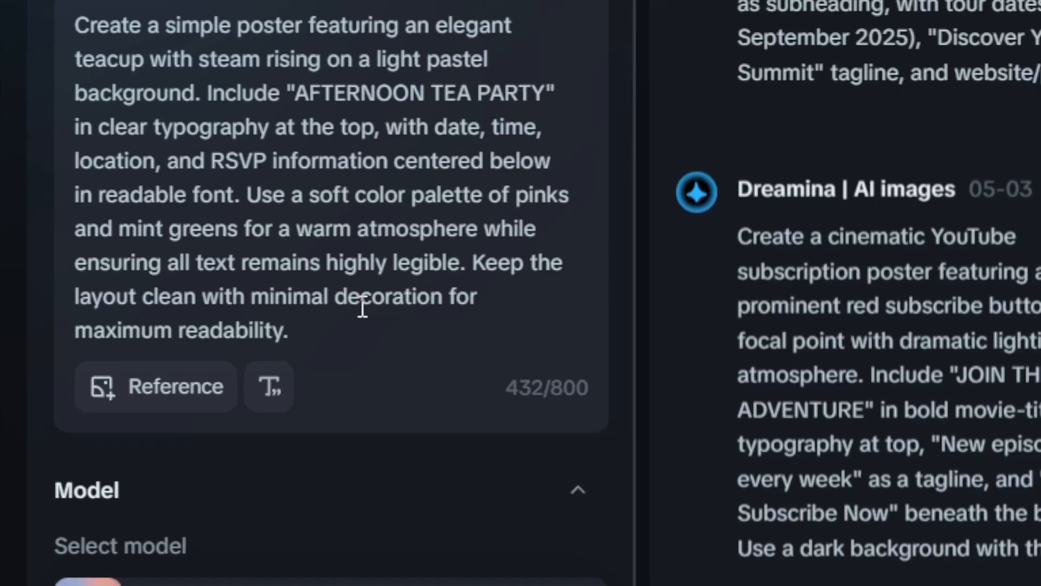
Append "Do not add text that I didn't specifically requested on my prompt." to the end of the poster prompt.
{"action": "type", "text": "Do n"}
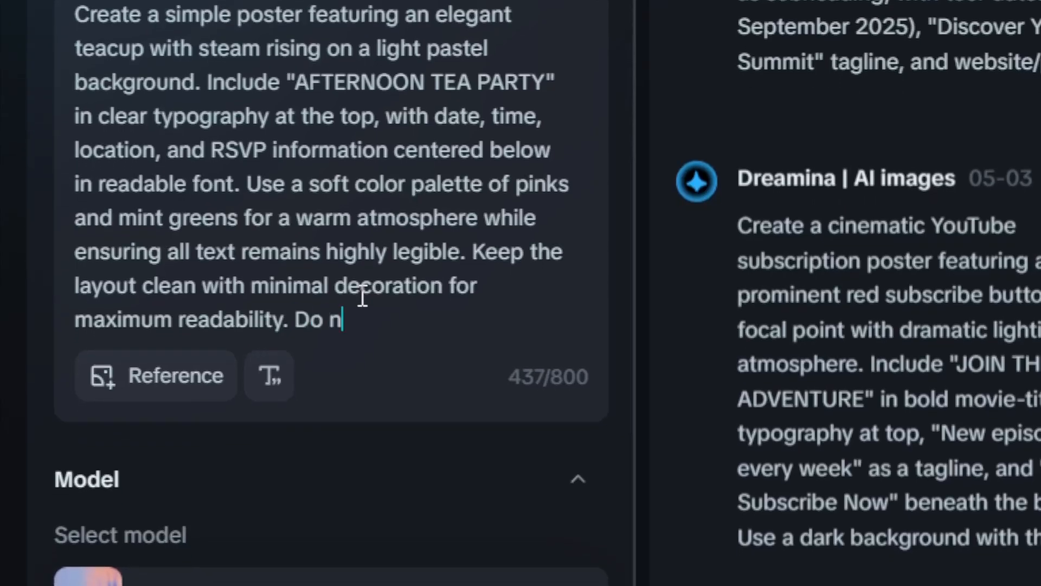
{"action": "type", "text": "ot add text "}
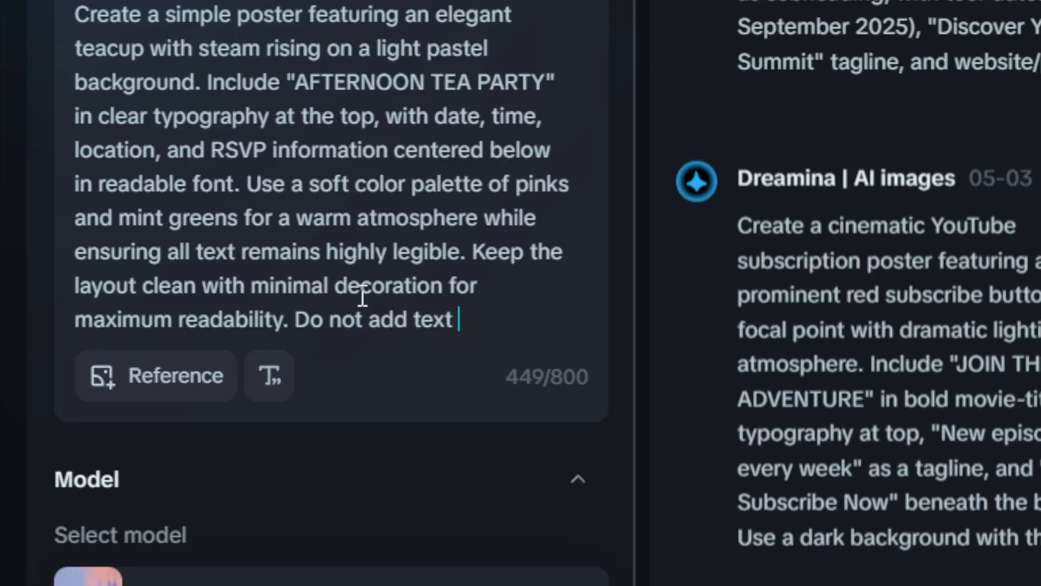
{"action": "type", "text": "that I didn't specifically"}
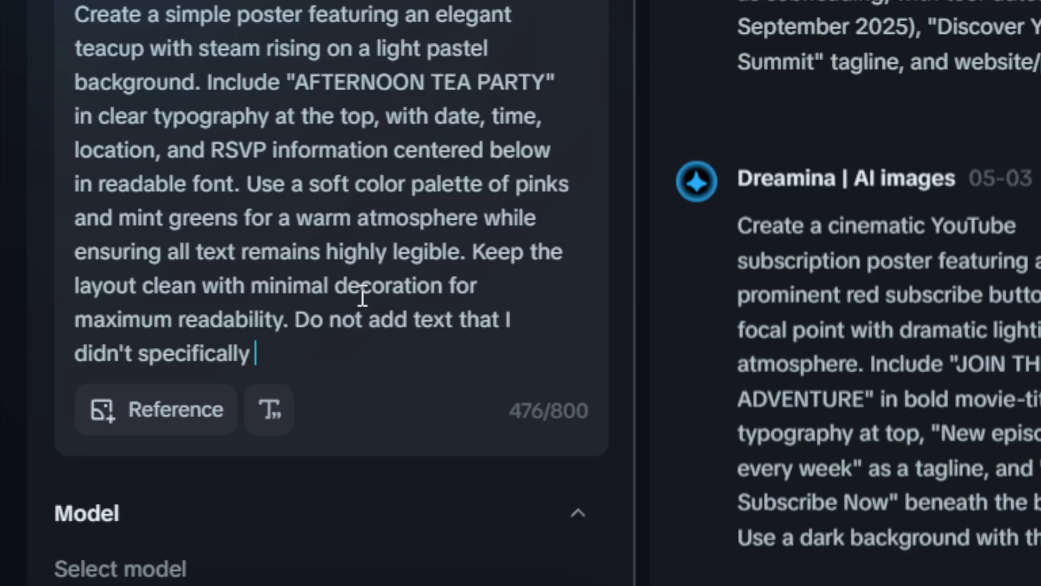
{"action": "type", "text": " requested "}
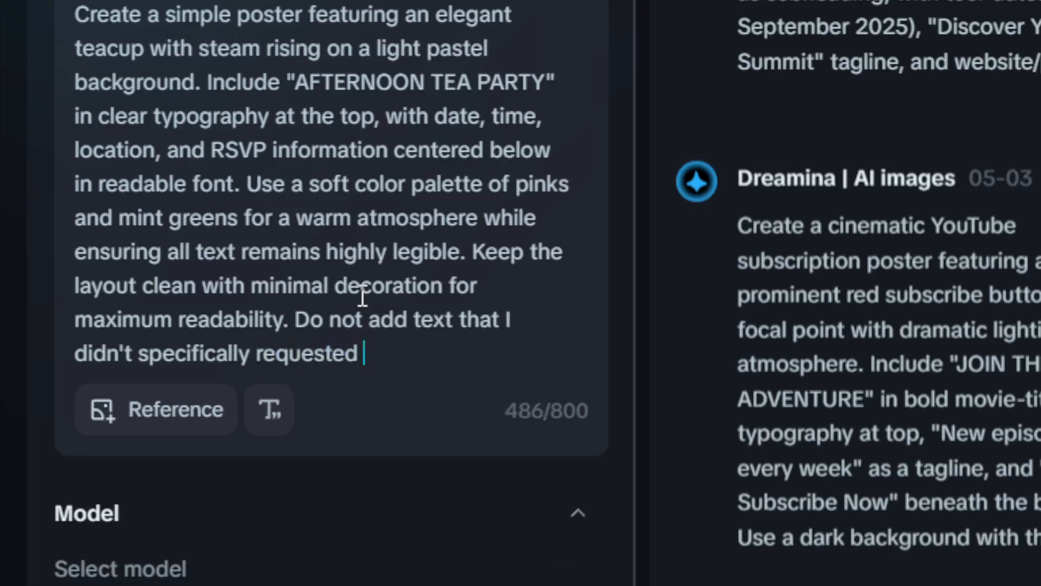
{"action": "type", "text": "on my prompt."}
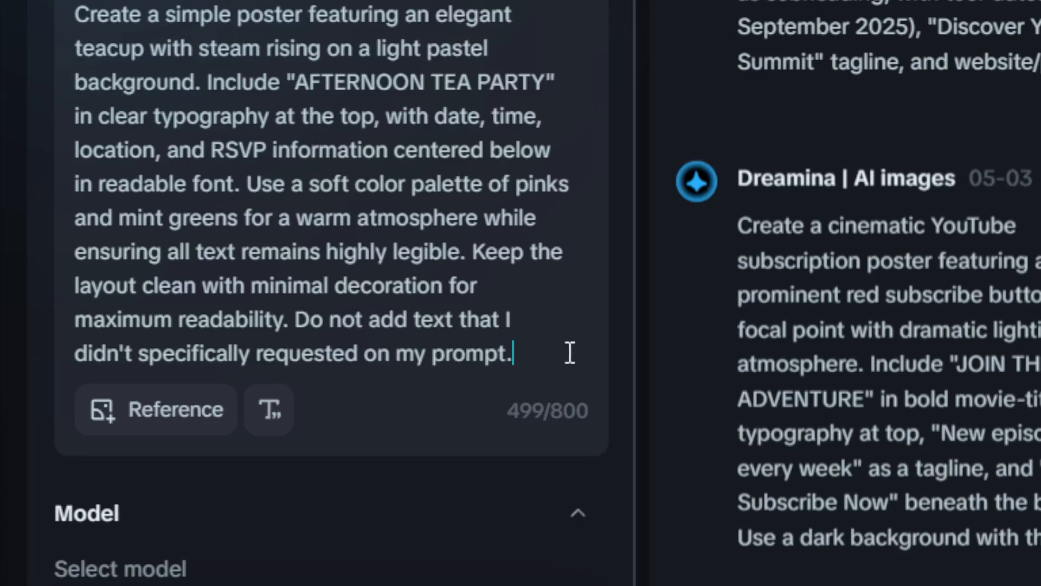
Generate the tea party poster images with the Image 3.0 model, Standard (1K) resolution and 3:2 aspect ratio.
{"action": "left_click_drag", "start_coordinate": [567, 353], "coordinate": [296, 314]}
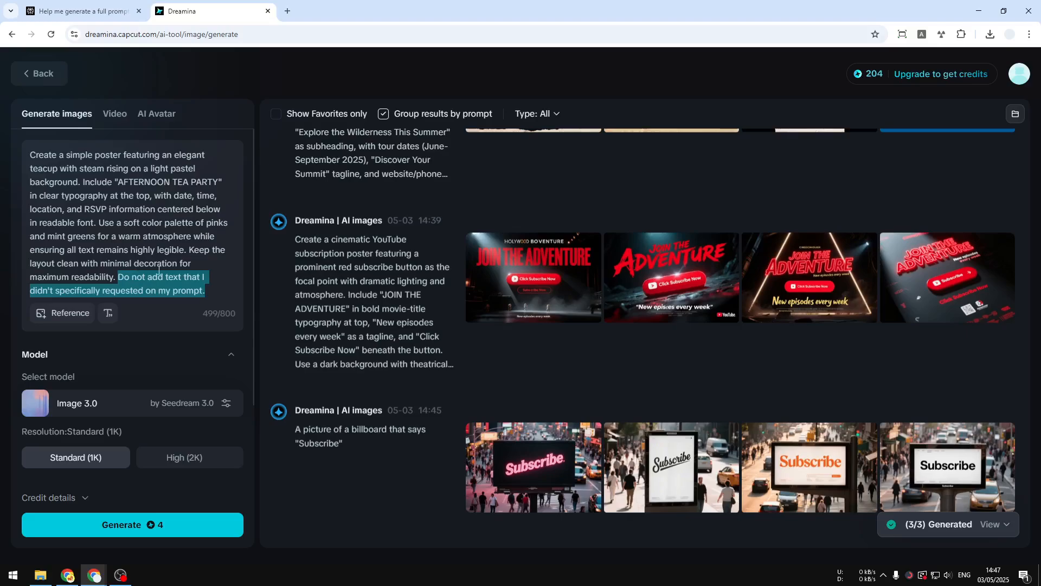
{"action": "scroll", "coordinate": [122, 386], "scroll_direction": "down", "scroll_amount": 3}
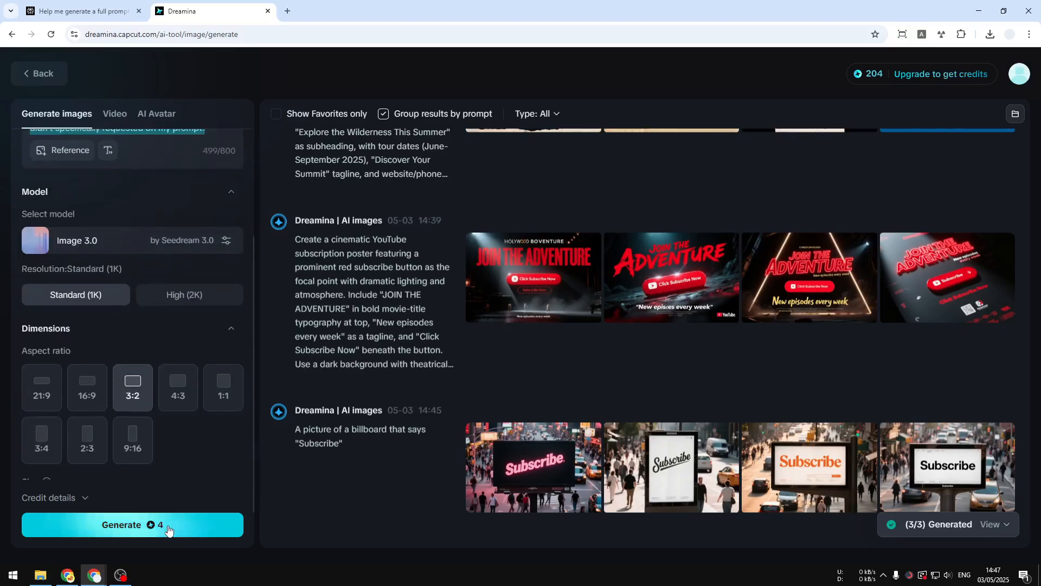
{"action": "left_click", "coordinate": [168, 525]}
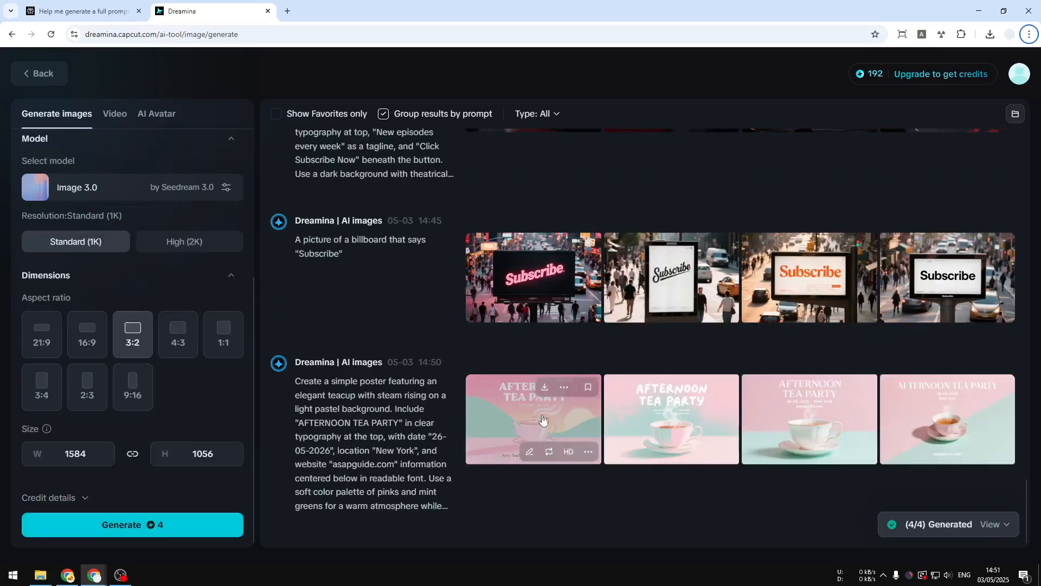
Examine the four generated "AFTERNOON TEA PARTY" posters one by one at full size, and return to the results.
{"action": "left_click", "coordinate": [526, 417]}
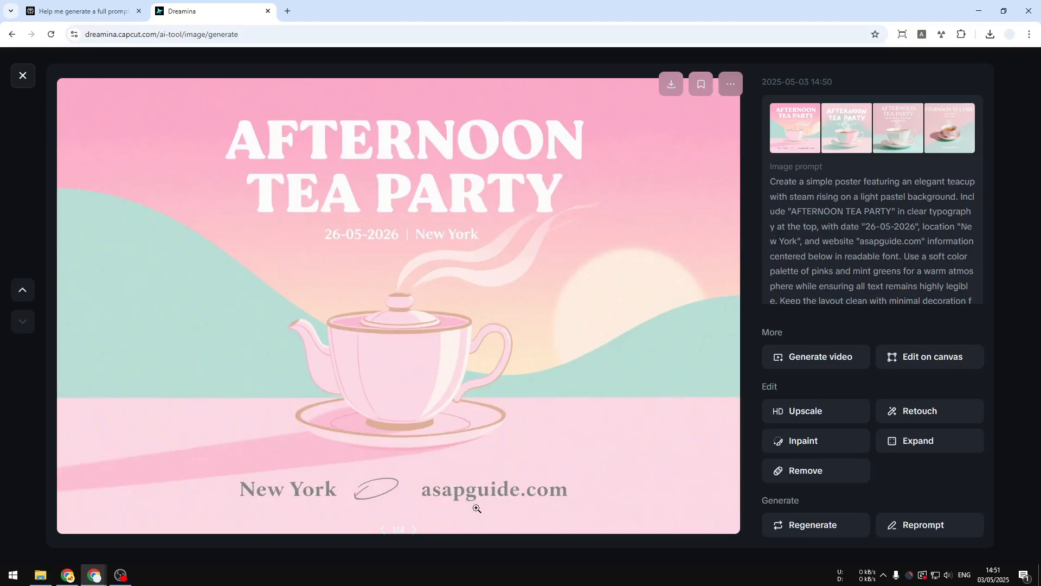
{"action": "left_click", "coordinate": [415, 536]}
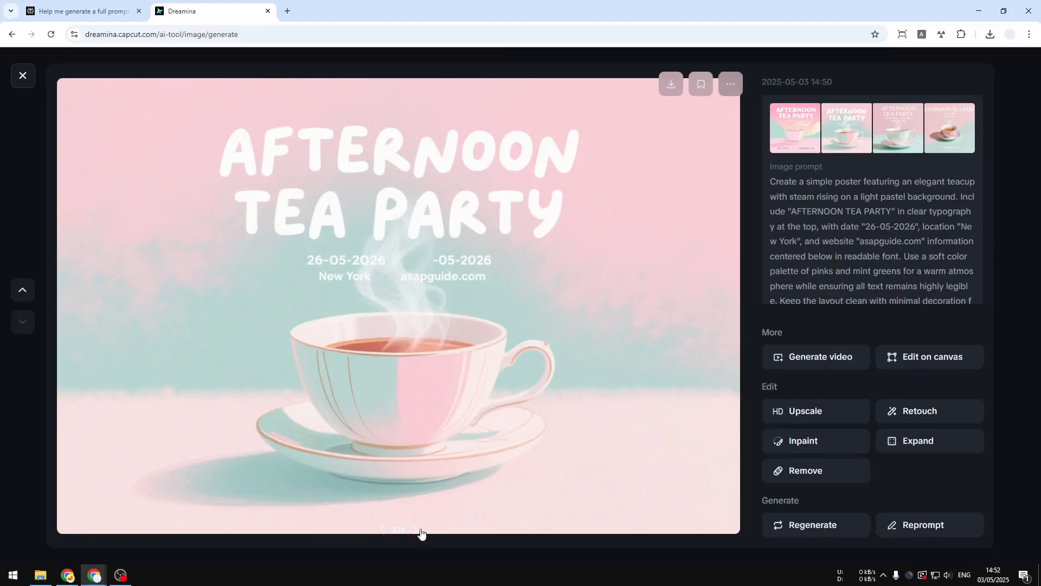
{"action": "left_click", "coordinate": [418, 529]}
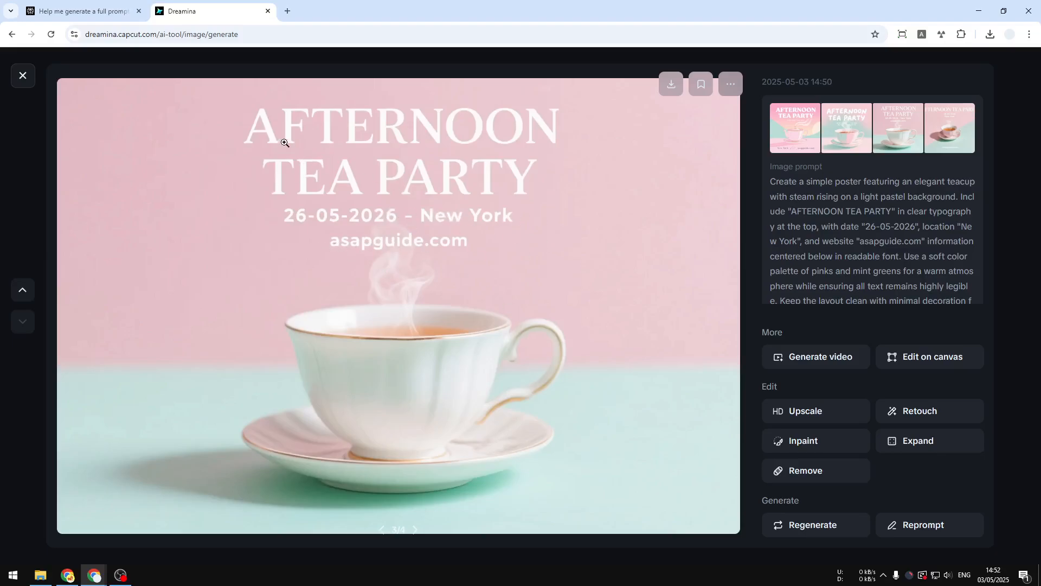
{"action": "left_click", "coordinate": [416, 531]}
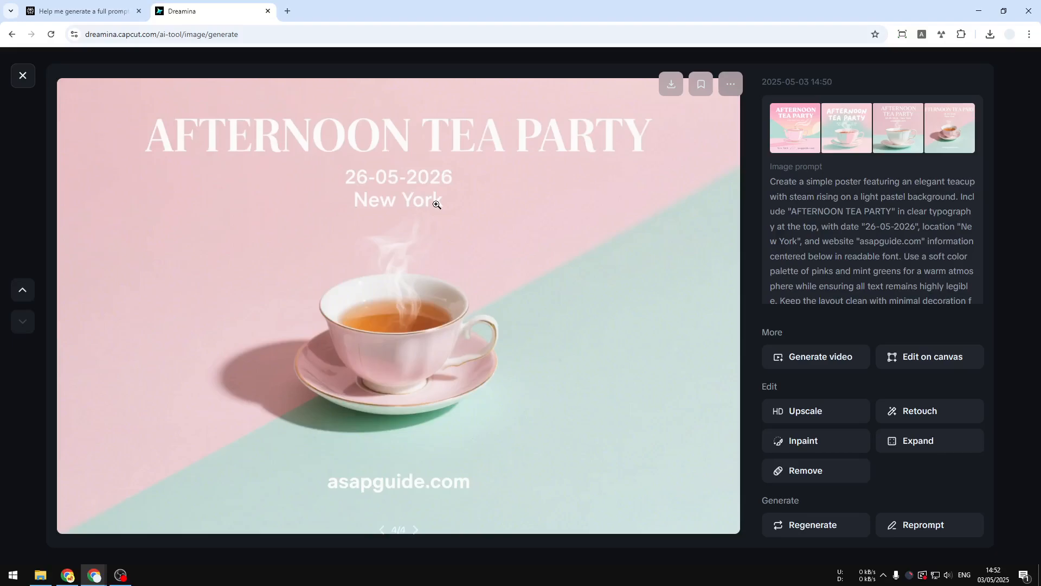
{"action": "left_click", "coordinate": [22, 76]}
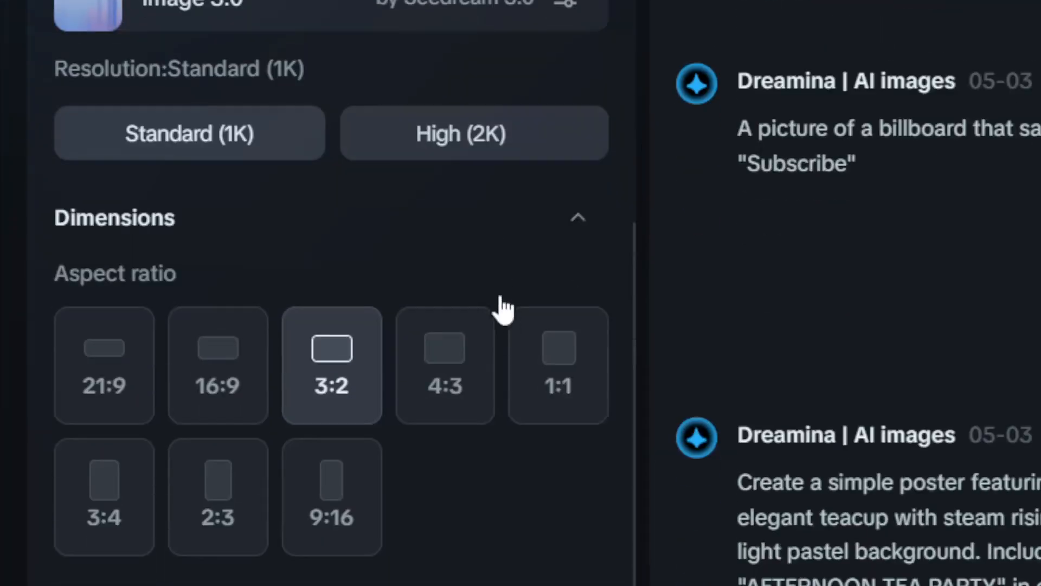
Highlight the prompt's closing sentence that forbids unrequested text, and go back to the Dreamina home page.
{"action": "scroll", "coordinate": [503, 309], "scroll_direction": "up", "scroll_amount": 6}
{"action": "left_click_drag", "start_coordinate": [512, 122], "coordinate": [302, 96]}
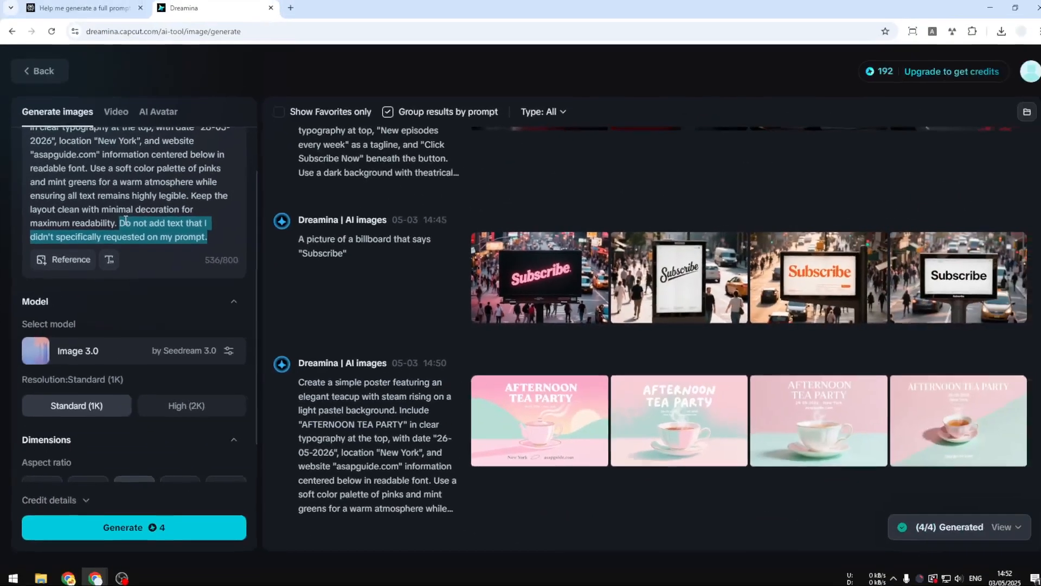
{"action": "left_click", "coordinate": [42, 72]}
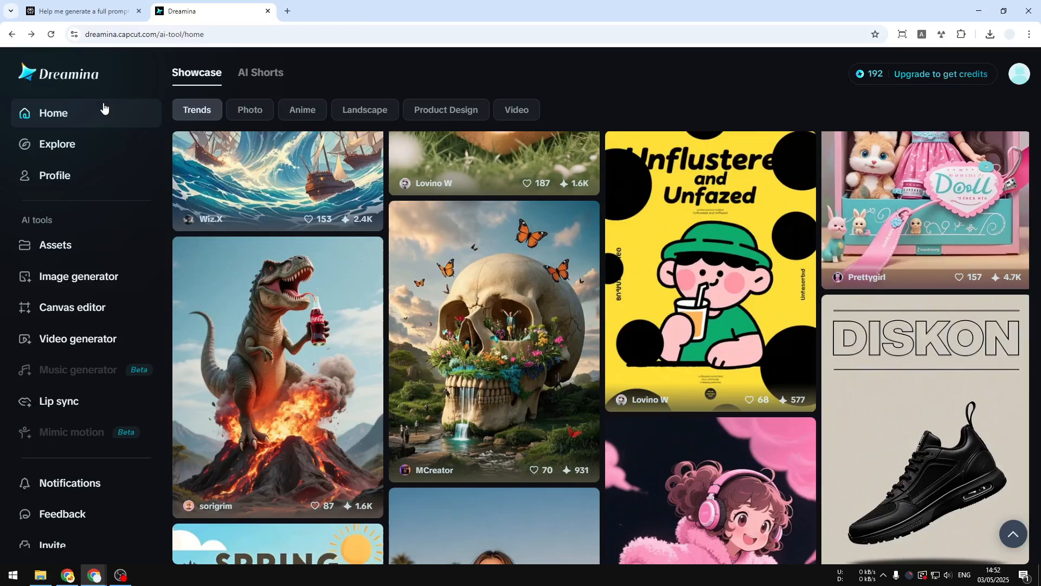